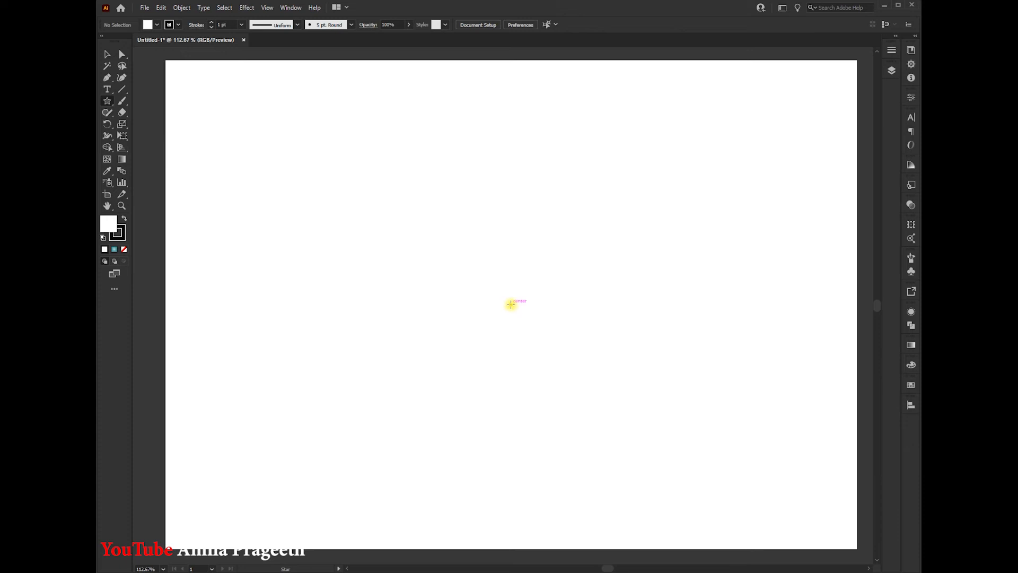
# Draw a twelve-point star about 175 mm wide centred on the artboard and round all its corners to about 6.3 mm
pyautogui.moveTo(510, 305); pyautogui.dragTo(687, 406)
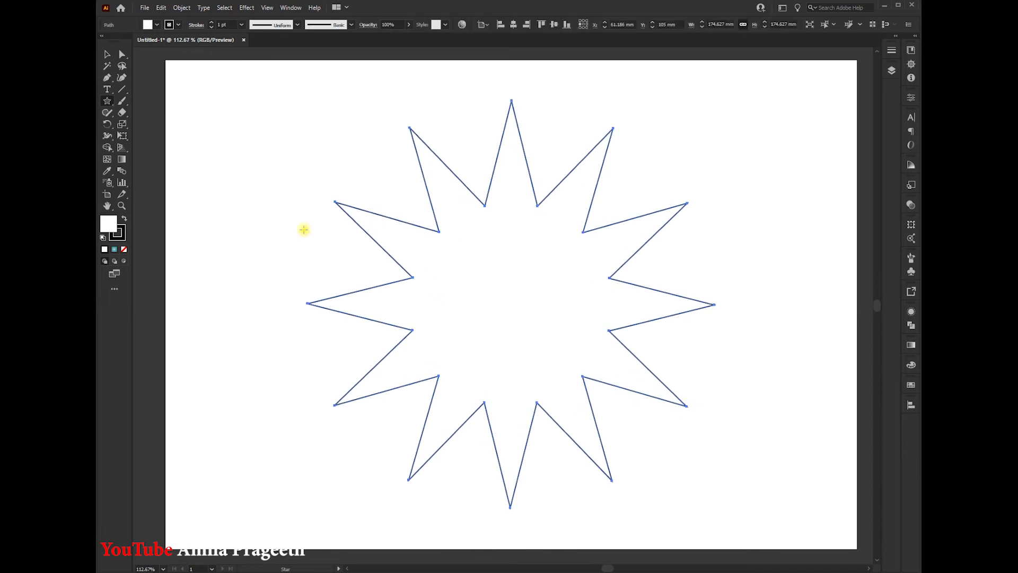
pyautogui.click(122, 54)
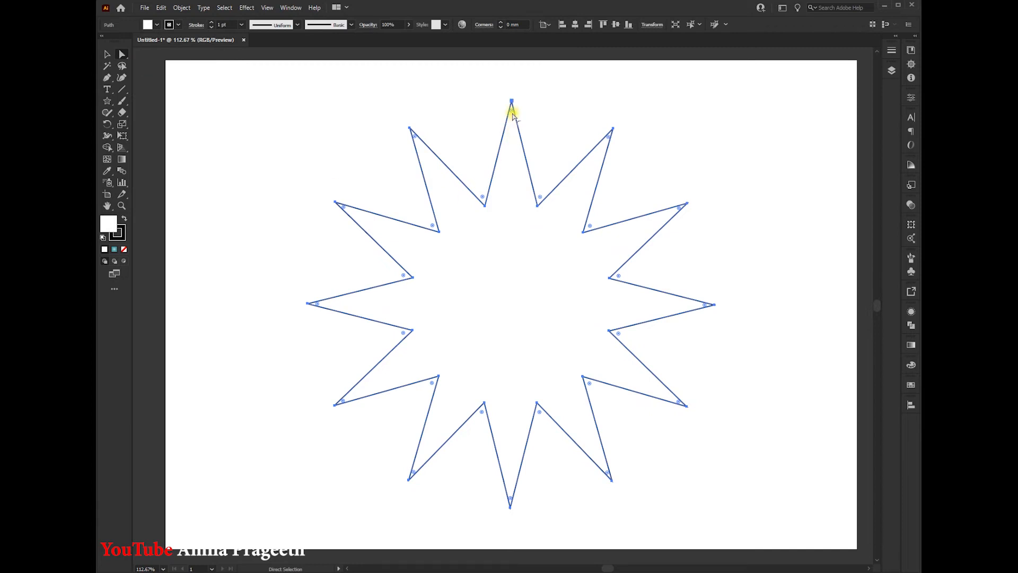
pyautogui.moveTo(513, 114); pyautogui.dragTo(522, 160)
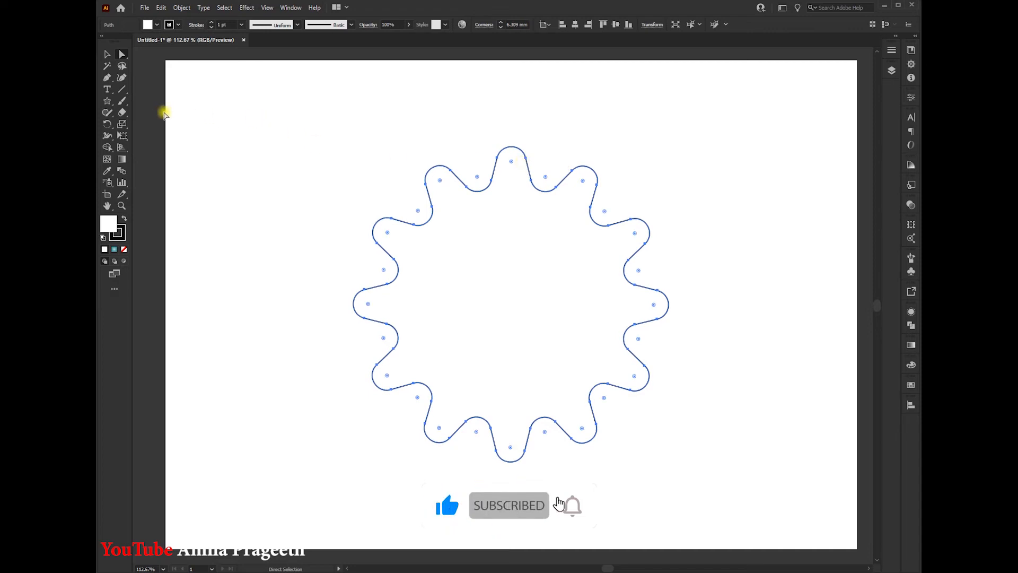
# Draw a circle about 90 mm in diameter from the centre of the rounded gear shape
pyautogui.click(108, 100)
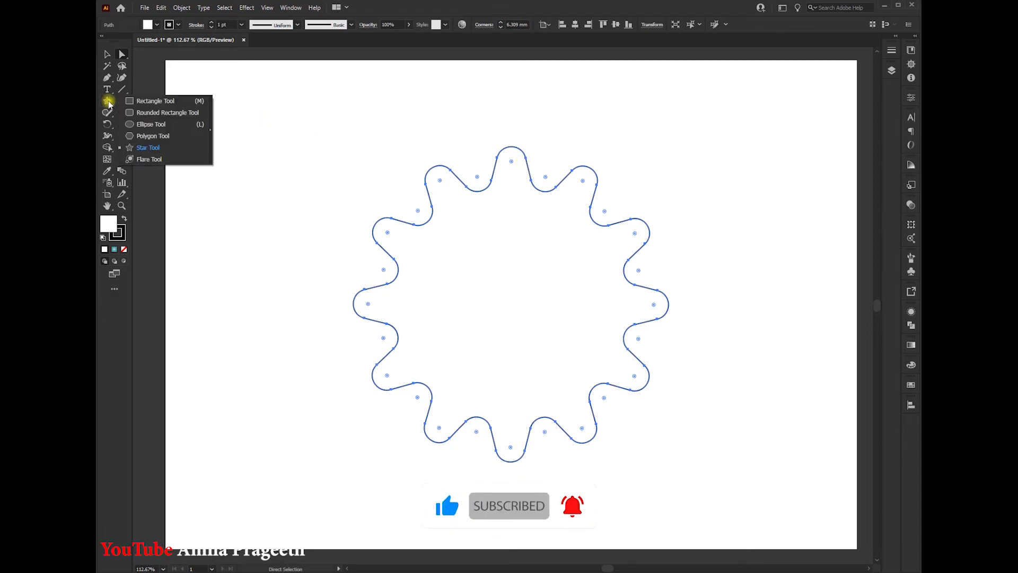
pyautogui.click(151, 124)
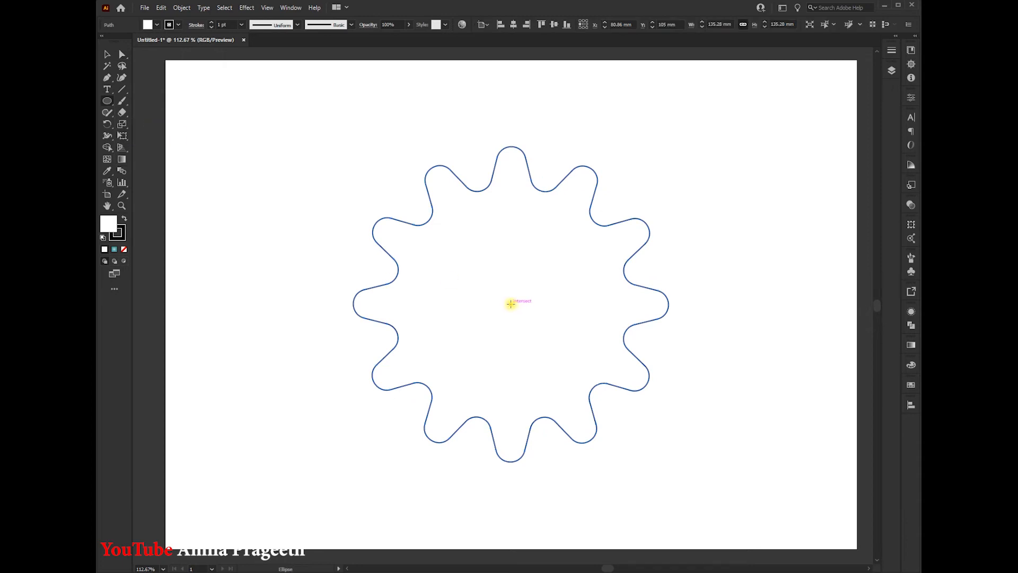
pyautogui.moveTo(510, 303); pyautogui.dragTo(616, 364)
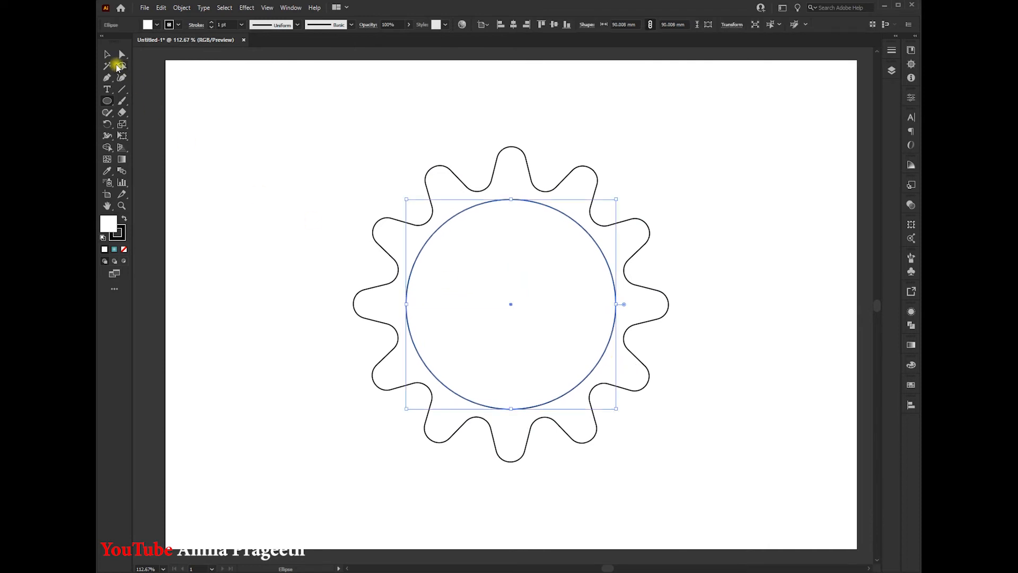
pyautogui.click(110, 57)
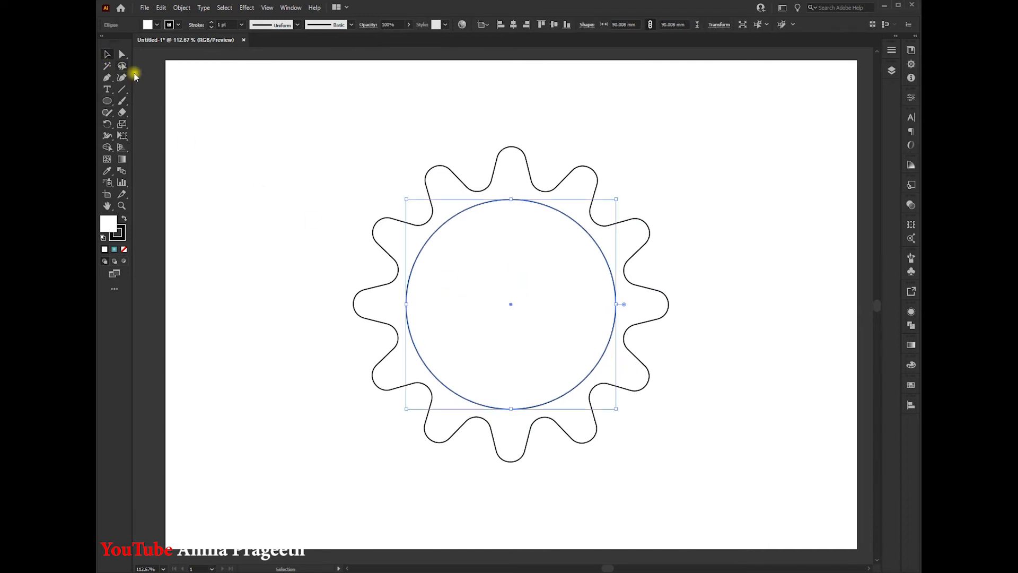
pyautogui.click(185, 103)
# Draw two smaller concentric circles inside the first one, about 69.6 mm and 45.3 mm in diameter
pyautogui.click(108, 101)
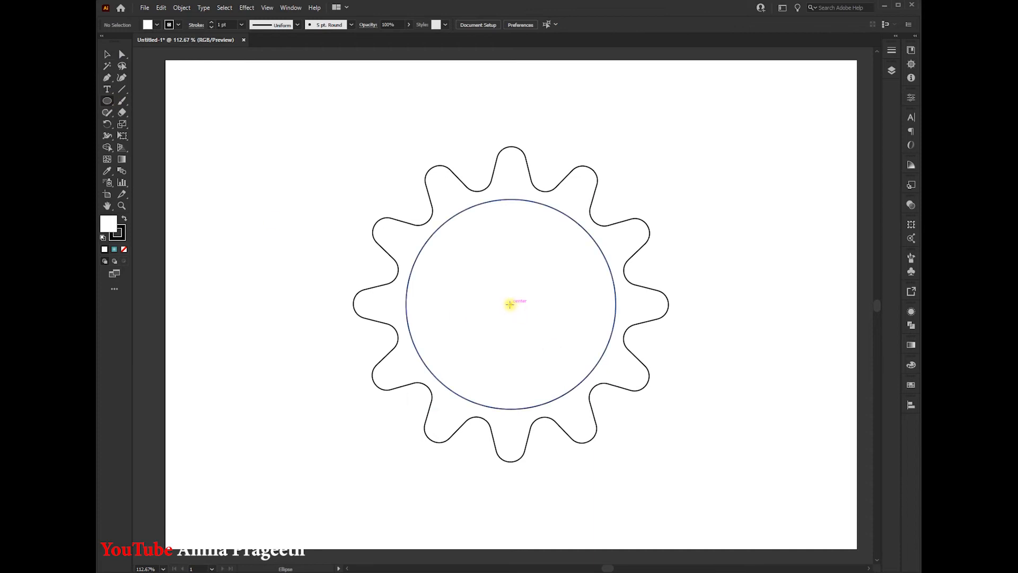
pyautogui.moveTo(509, 304); pyautogui.dragTo(592, 366)
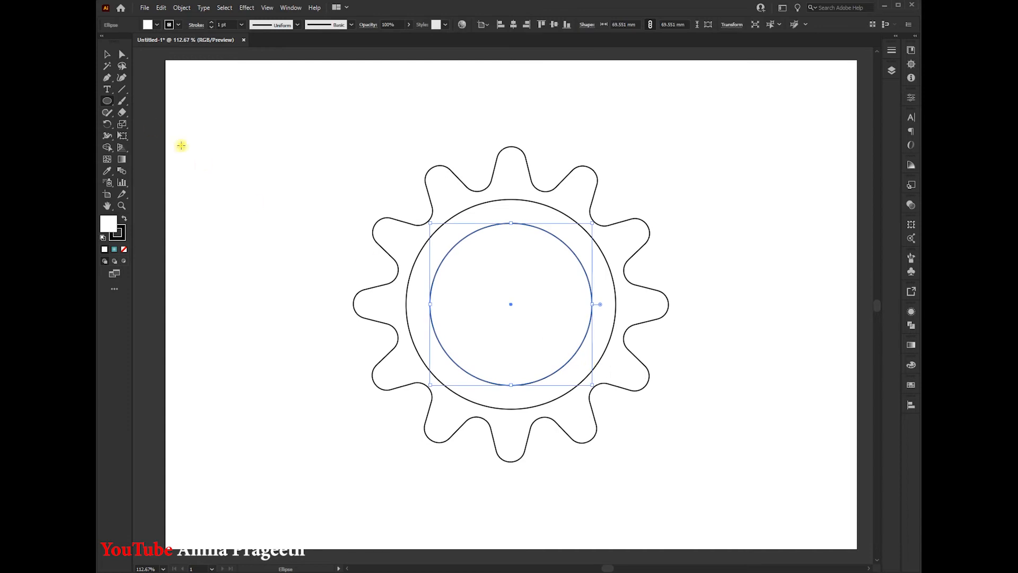
pyautogui.click(107, 55)
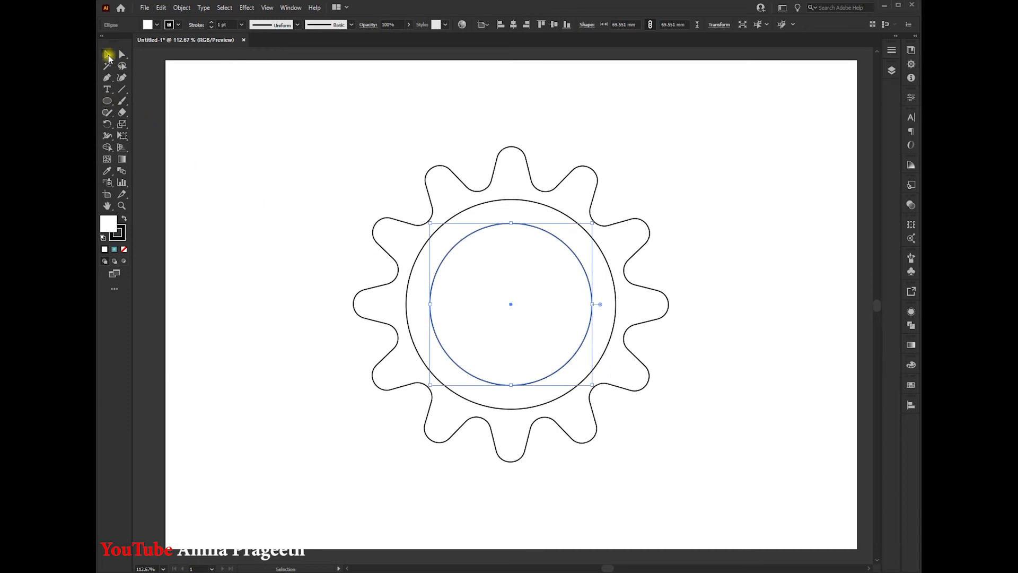
pyautogui.click(204, 116)
pyautogui.click(107, 100)
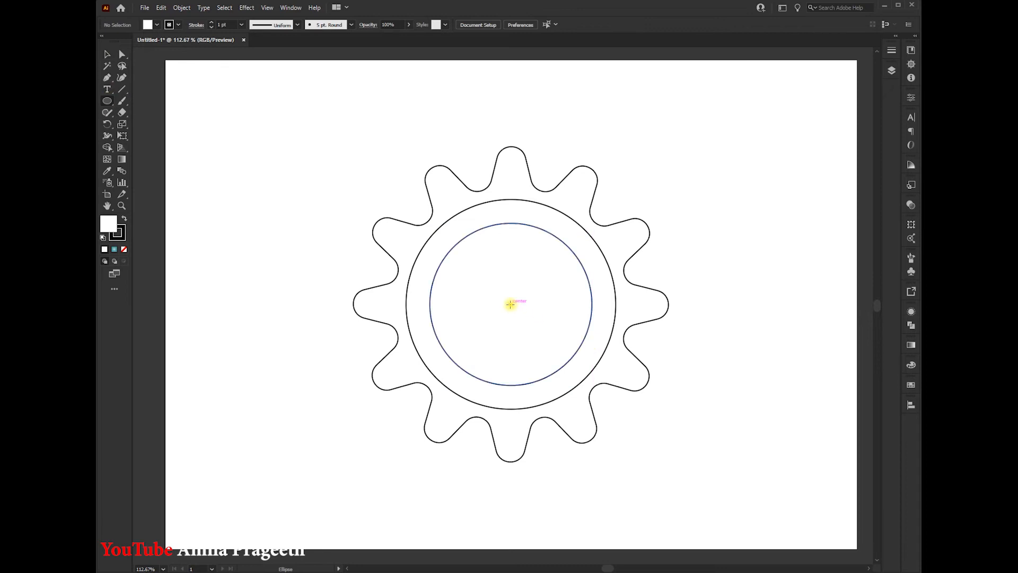
pyautogui.moveTo(509, 304); pyautogui.dragTo(564, 349)
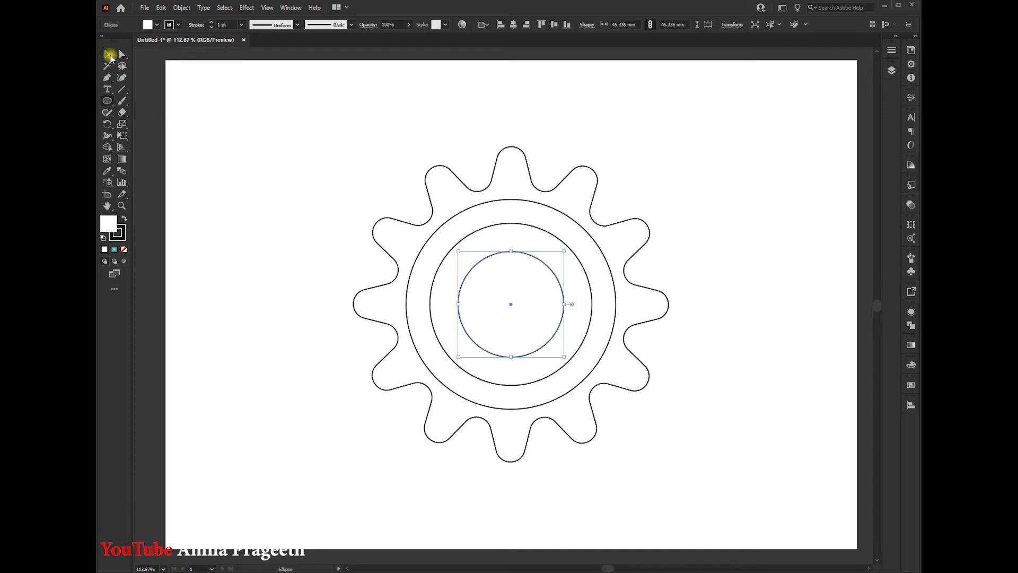
pyautogui.click(108, 55)
pyautogui.click(281, 141)
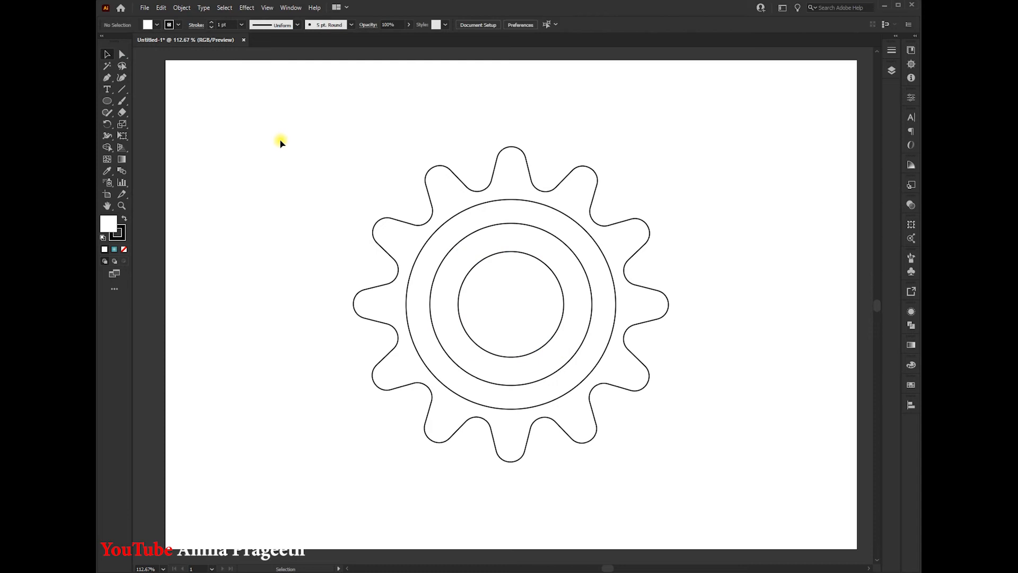
# Use the Shape Builder on all the shapes to cut out the centre circle and separate the outer toothed ring
pyautogui.moveTo(303, 155); pyautogui.dragTo(698, 486)
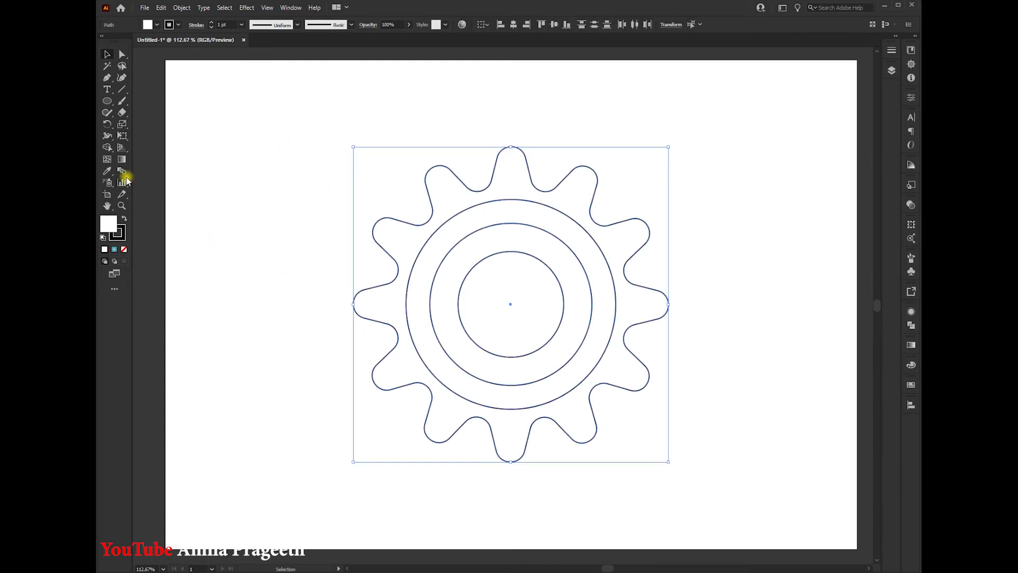
pyautogui.click(107, 147)
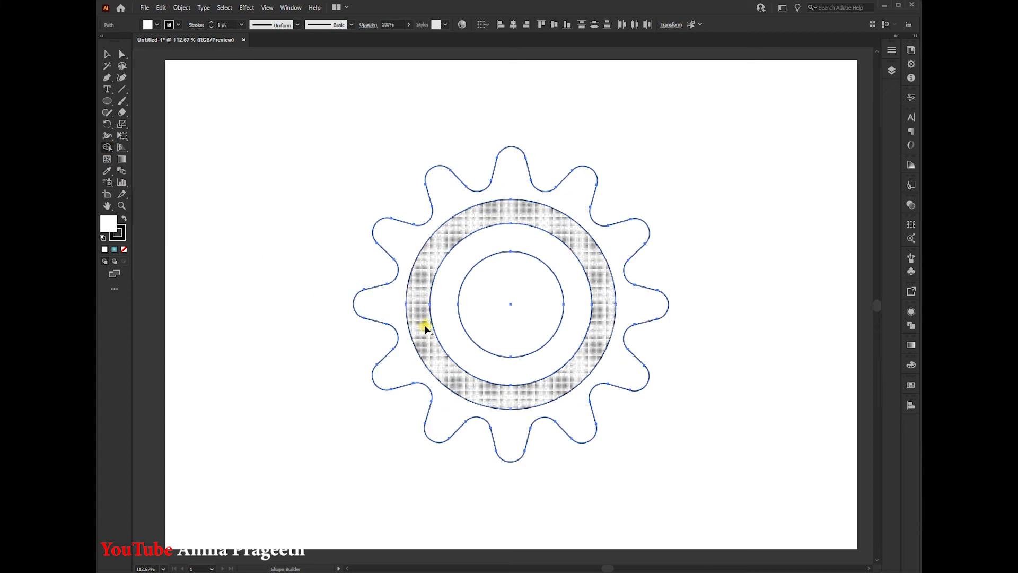
pyautogui.click(496, 325)
pyautogui.click(393, 310)
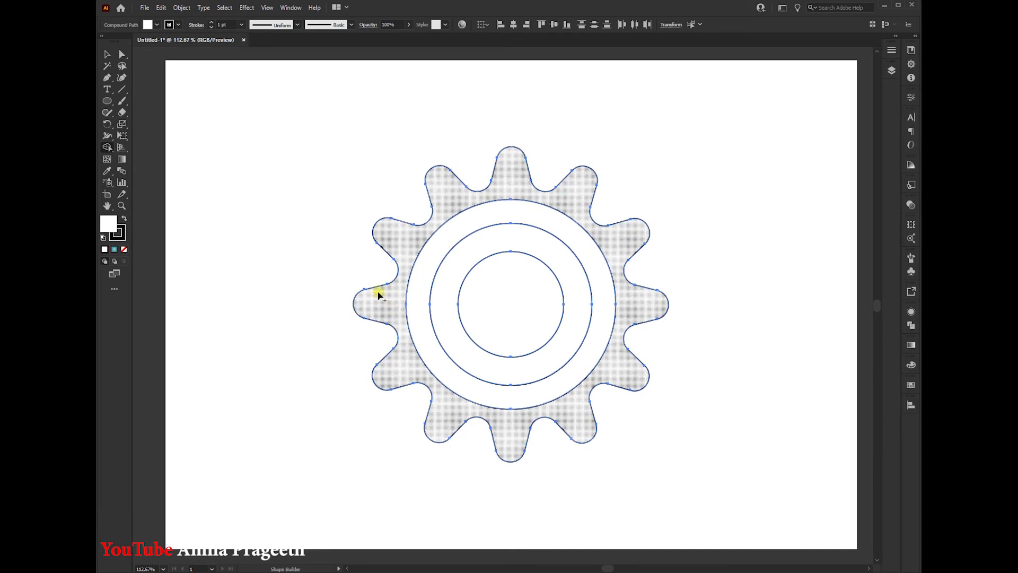
pyautogui.click(105, 55)
pyautogui.click(385, 99)
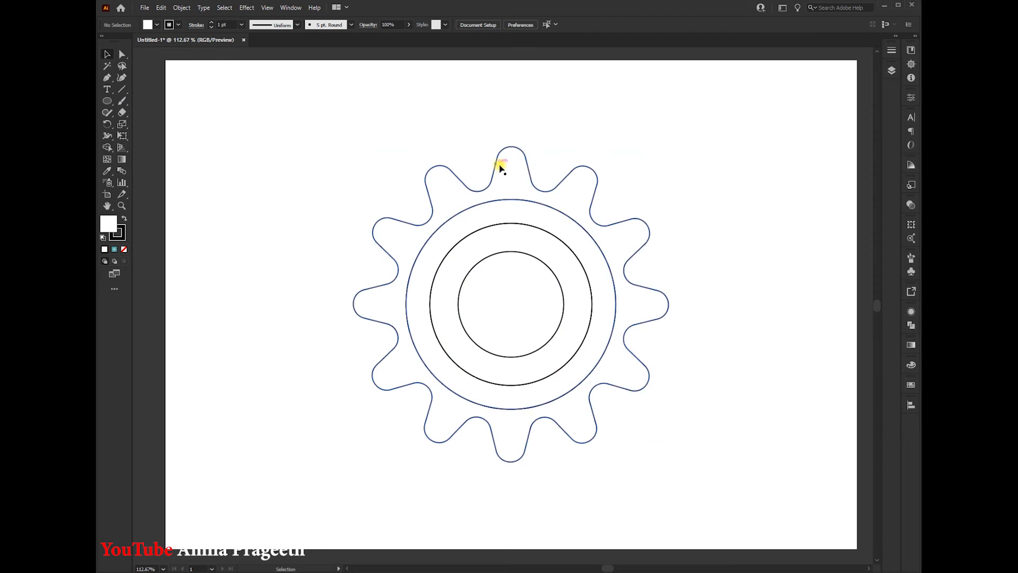
# Fill the outer toothed ring with the light grey swatch
pyautogui.click(529, 171)
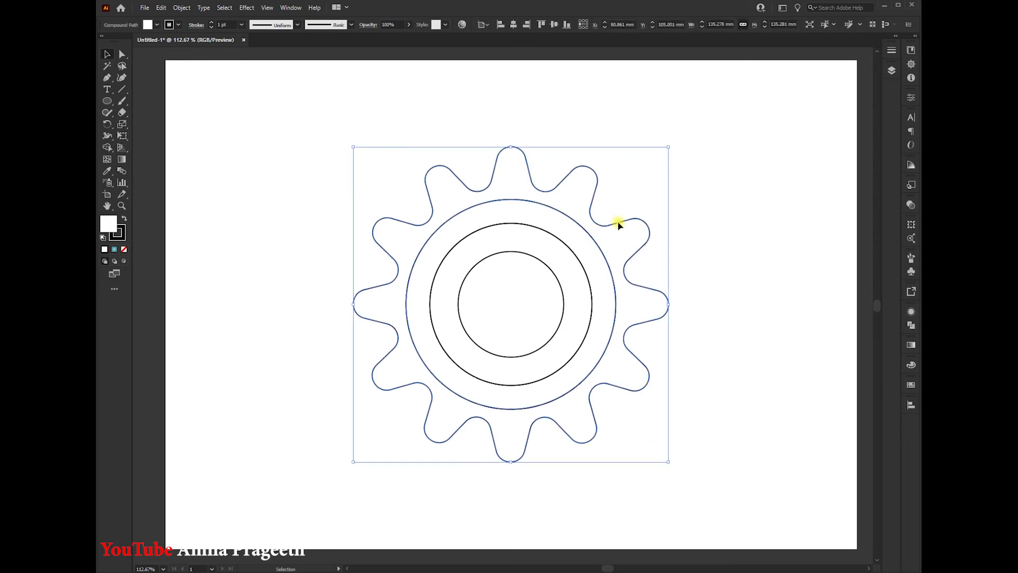
pyautogui.click(910, 384)
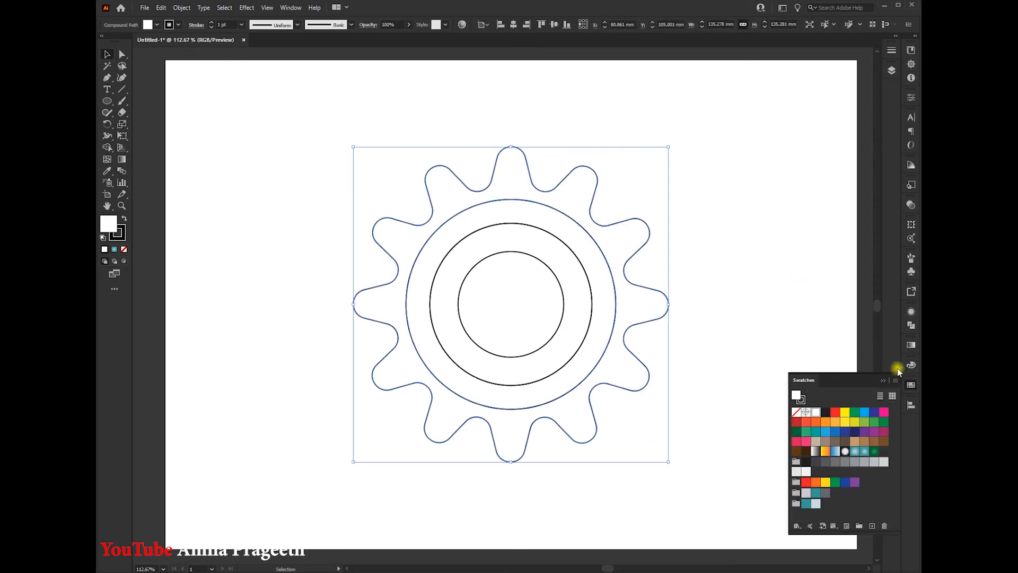
pyautogui.click(806, 493)
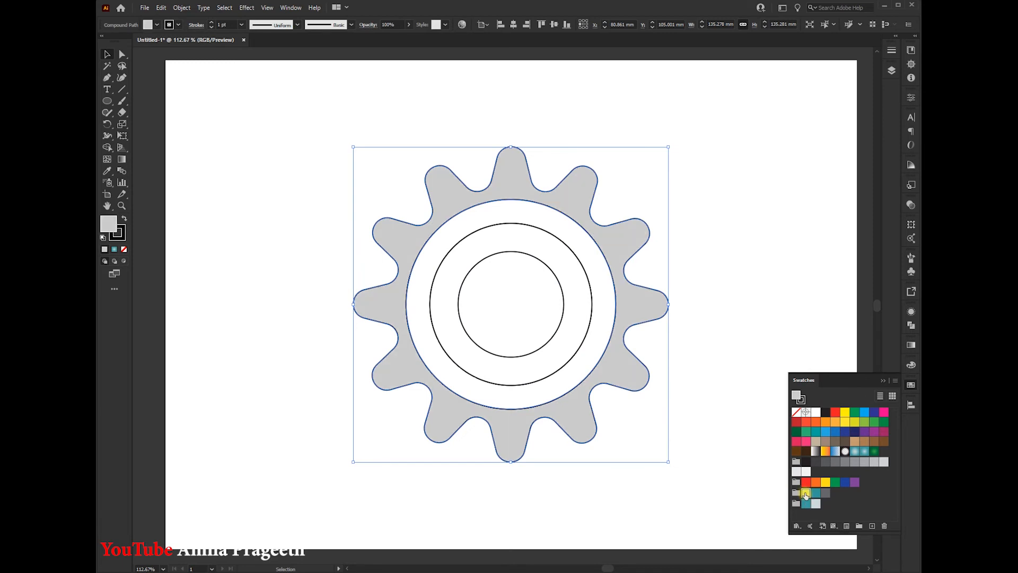
# Fill the middle ring with the teal swatch and the inner ring with the dark grey swatch
pyautogui.click(584, 250)
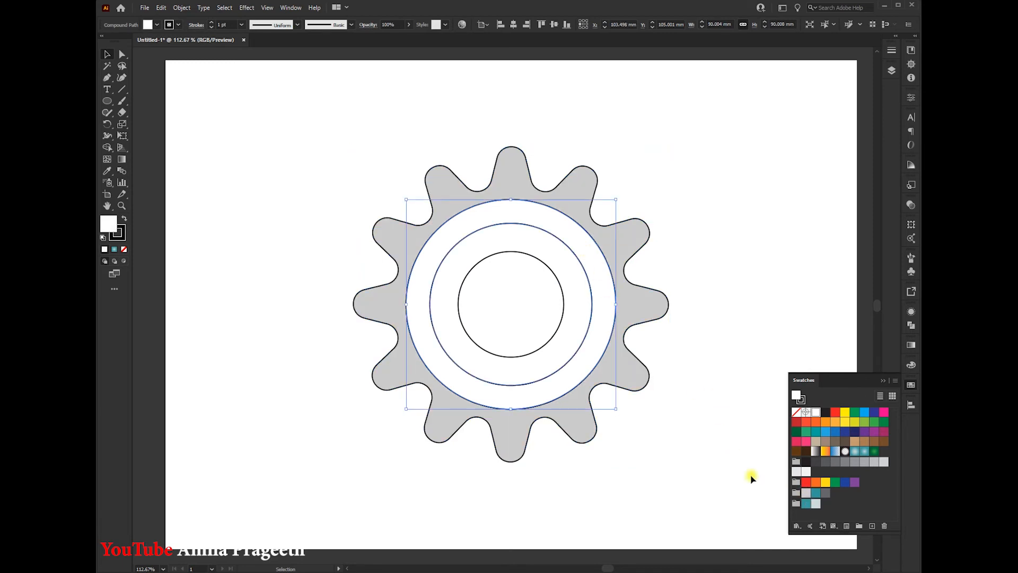
pyautogui.click(815, 492)
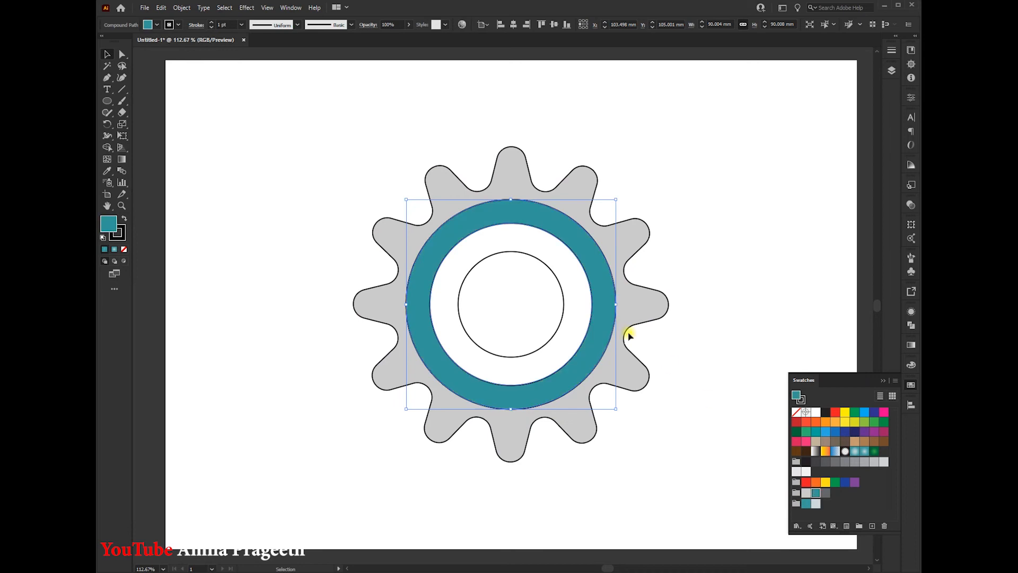
pyautogui.click(576, 289)
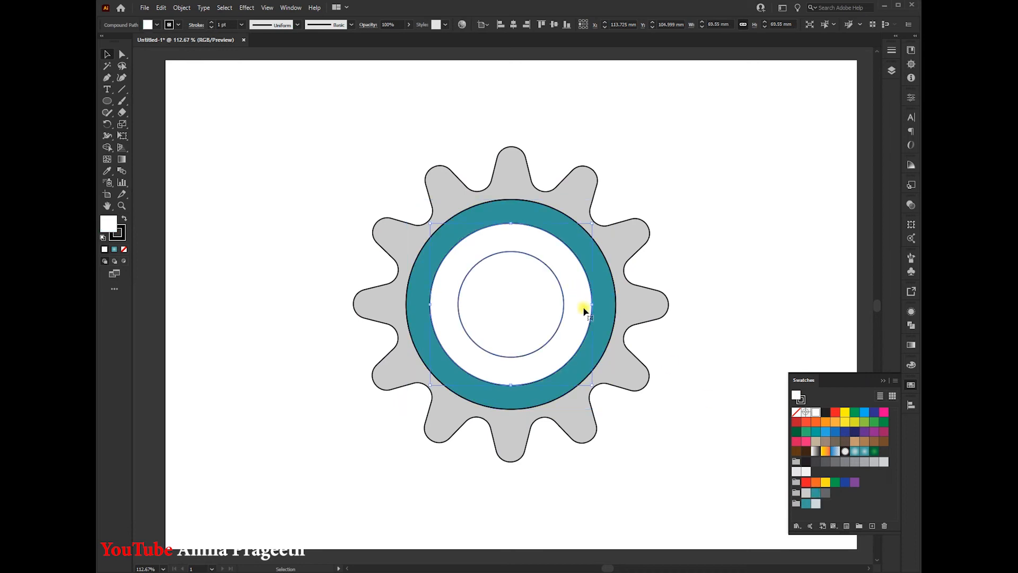
pyautogui.click(826, 494)
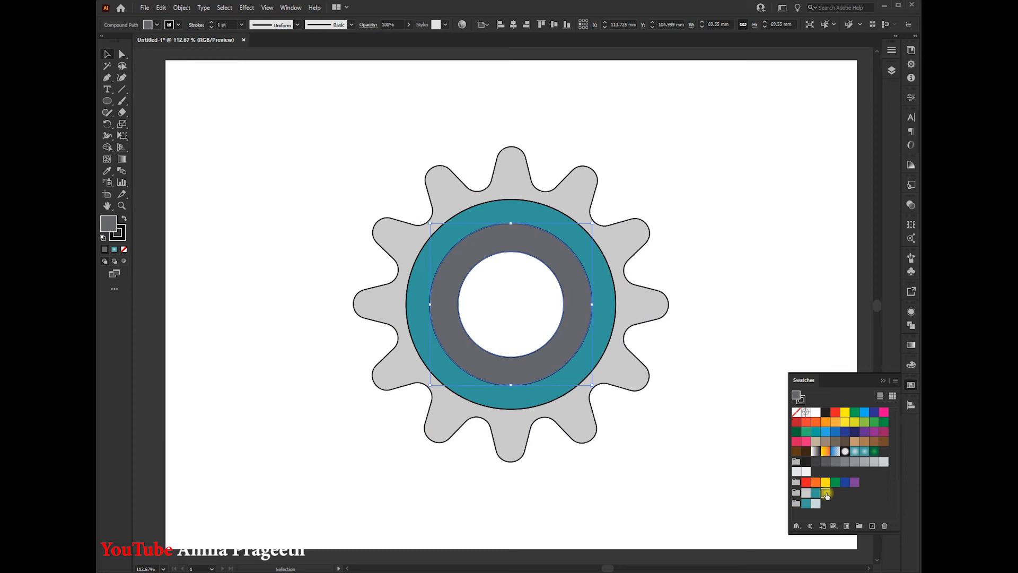
pyautogui.click(883, 381)
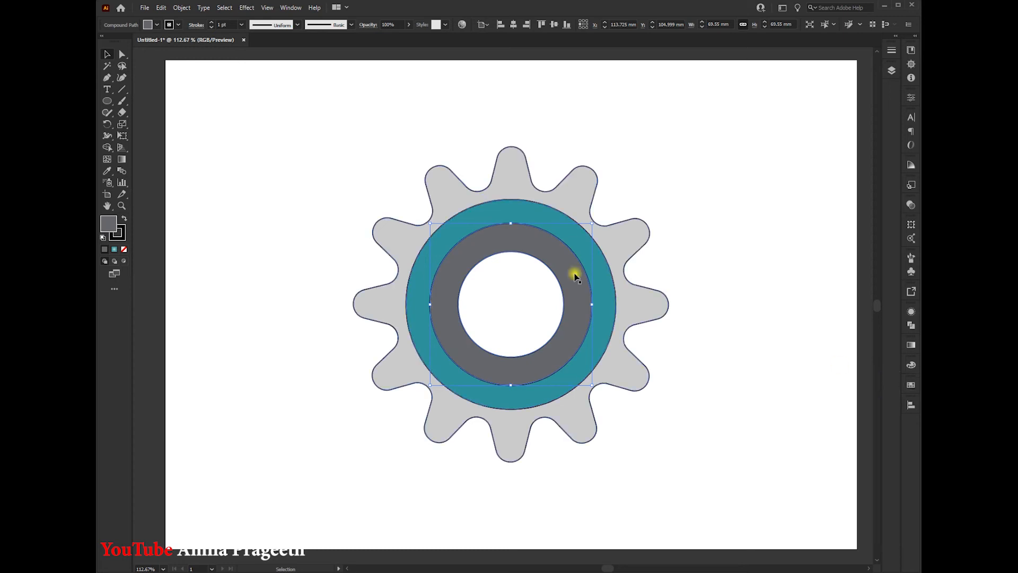
pyautogui.click(370, 167)
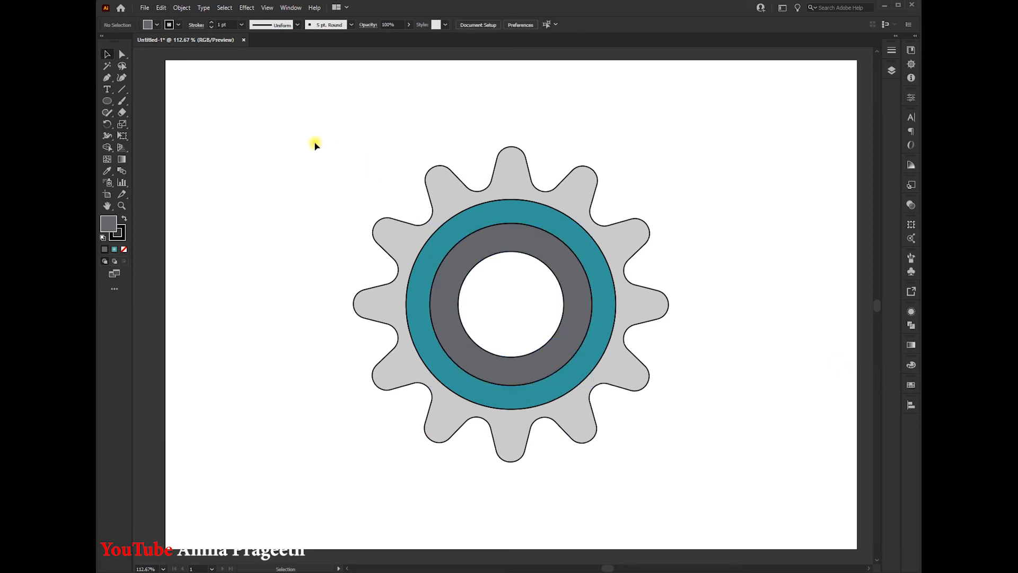
# Remove the stroke from all the gear shapes and group them
pyautogui.moveTo(307, 136); pyautogui.dragTo(739, 499)
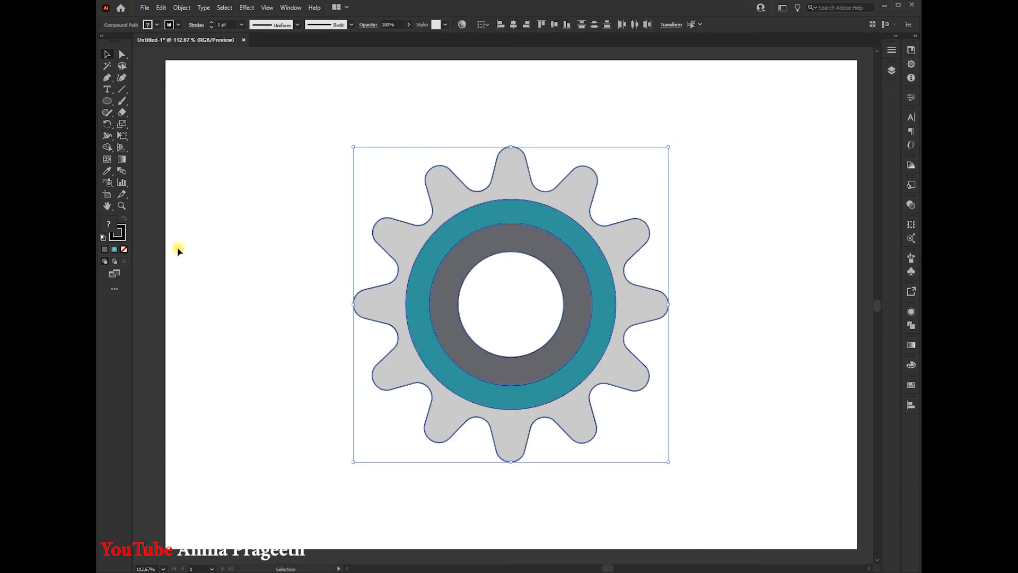
pyautogui.click(123, 232)
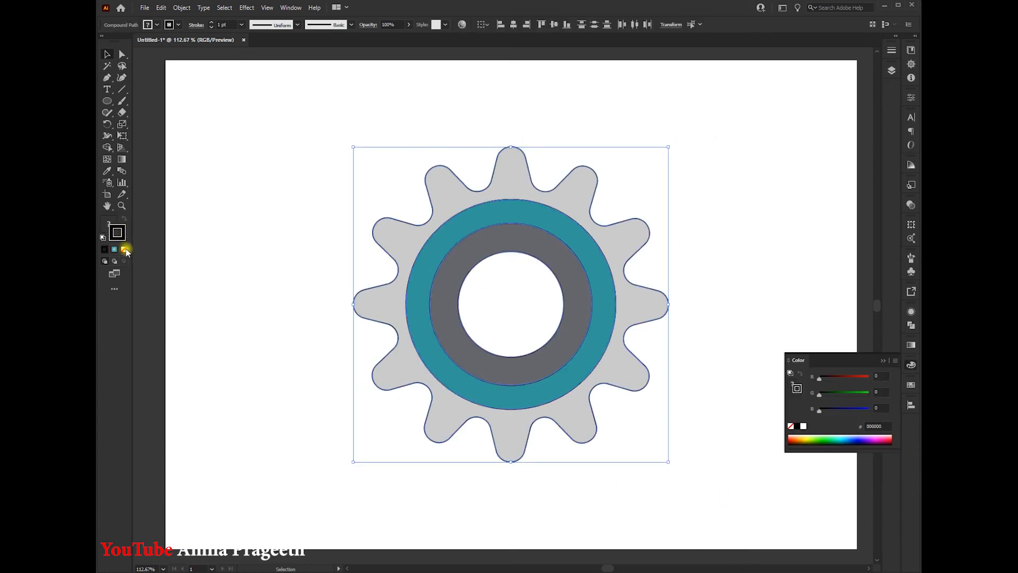
pyautogui.click(126, 250)
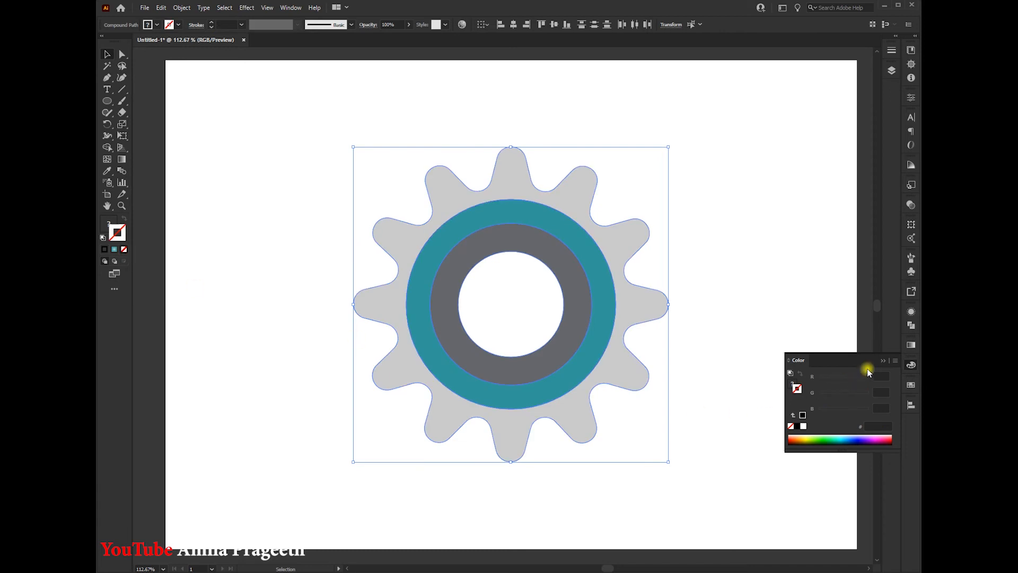
pyautogui.click(885, 362)
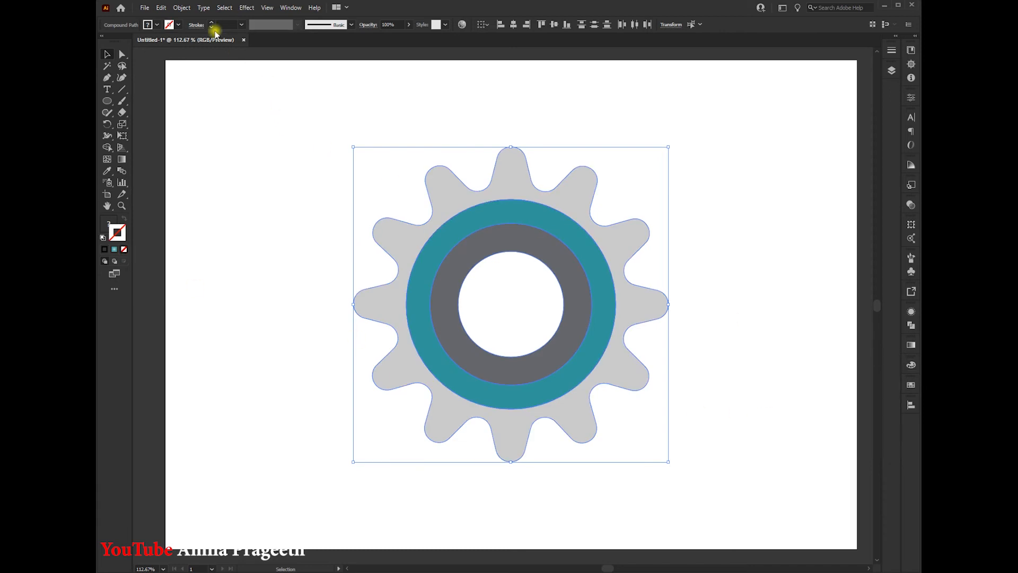
pyautogui.click(182, 8)
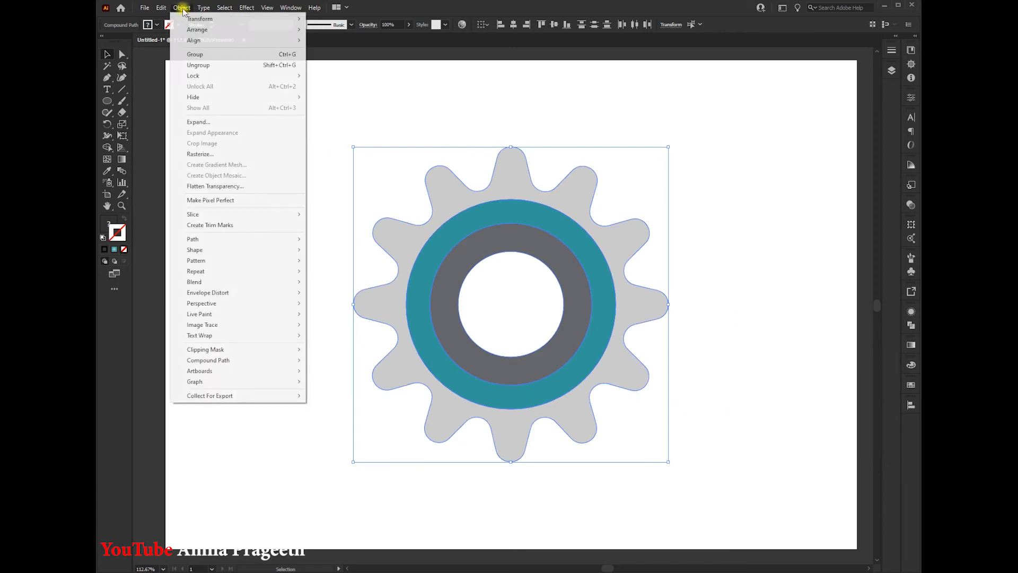
pyautogui.click(195, 54)
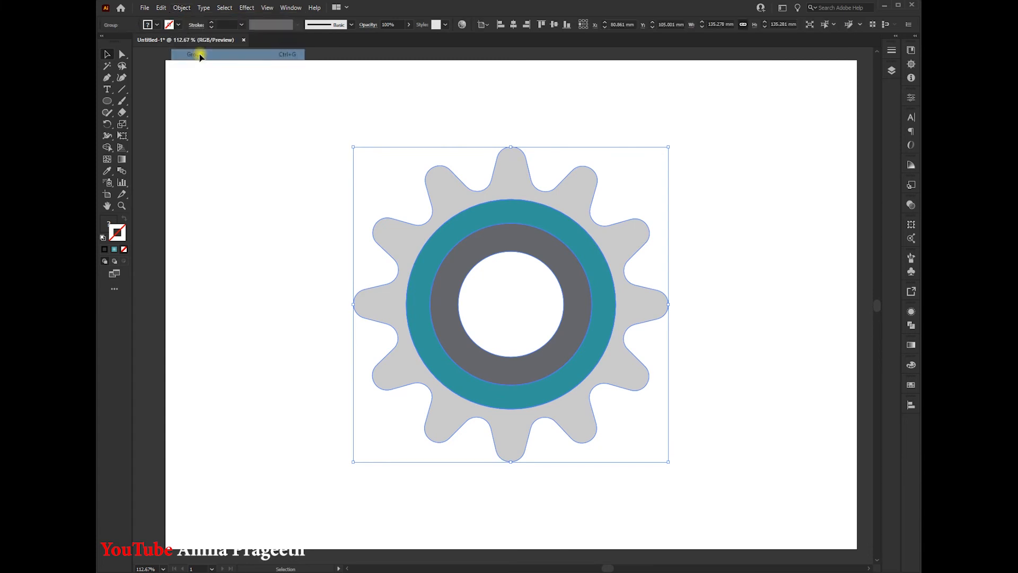
pyautogui.click(285, 149)
# Apply the 3D Extrude & Bevel effect to the gear group with a custom rotation of 32°, -29° and 1°
pyautogui.moveTo(312, 142); pyautogui.dragTo(722, 461)
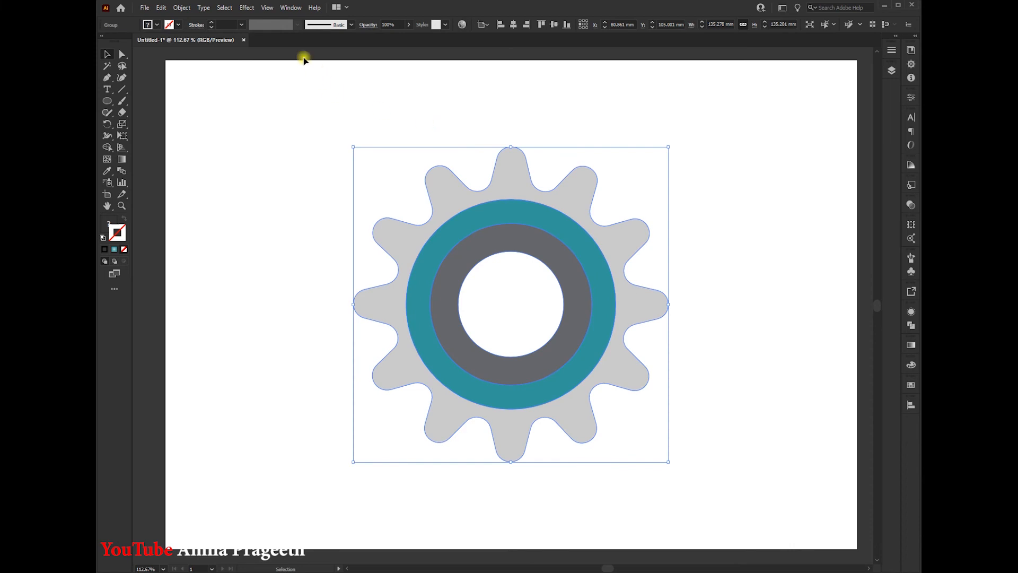
pyautogui.click(247, 7)
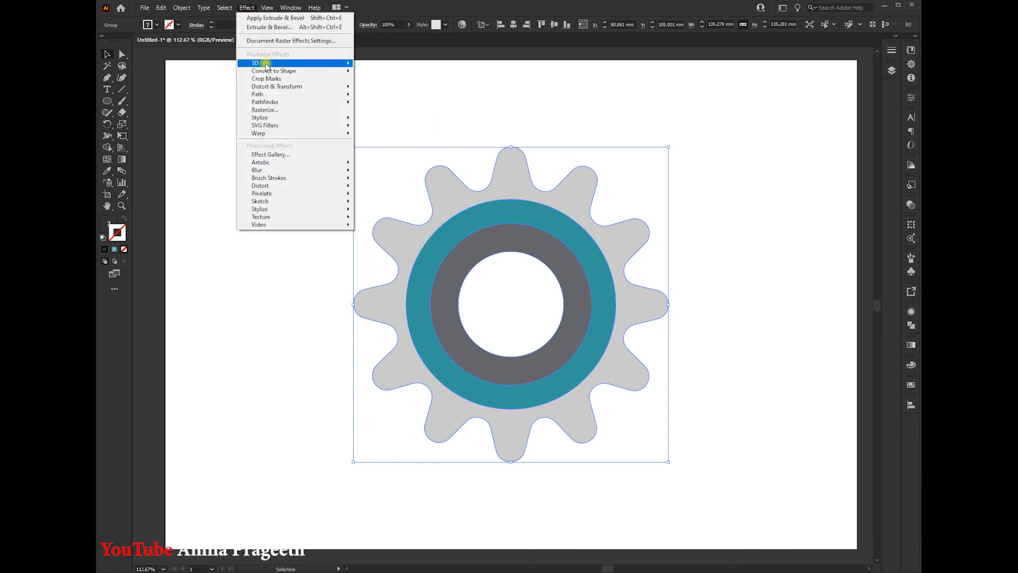
pyautogui.moveTo(262, 63)
pyautogui.click(375, 65)
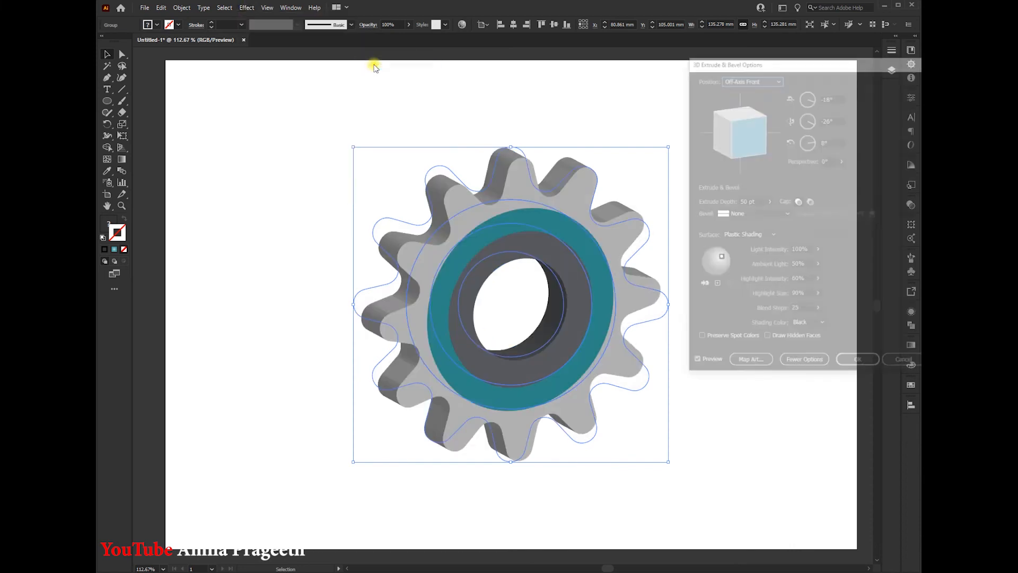
pyautogui.moveTo(751, 142)
pyautogui.mouseDown()
pyautogui.moveTo(754, 116)
pyautogui.moveTo(746, 121)
pyautogui.mouseUp()
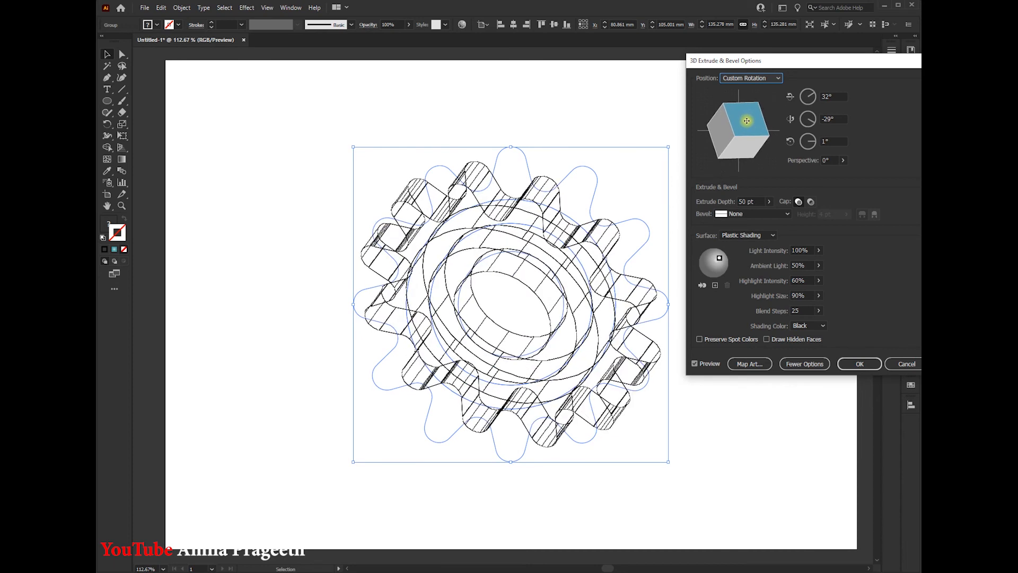
# Give the extruded gear a Classic bevel, move its light to the upper left of the shading sphere, and apply the effect
pyautogui.click(787, 214)
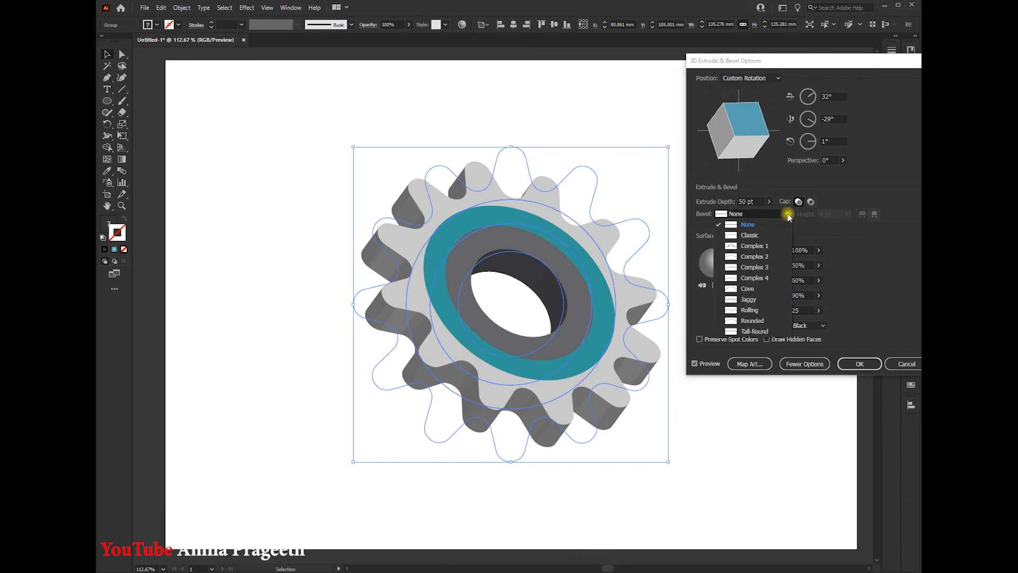
pyautogui.click(756, 233)
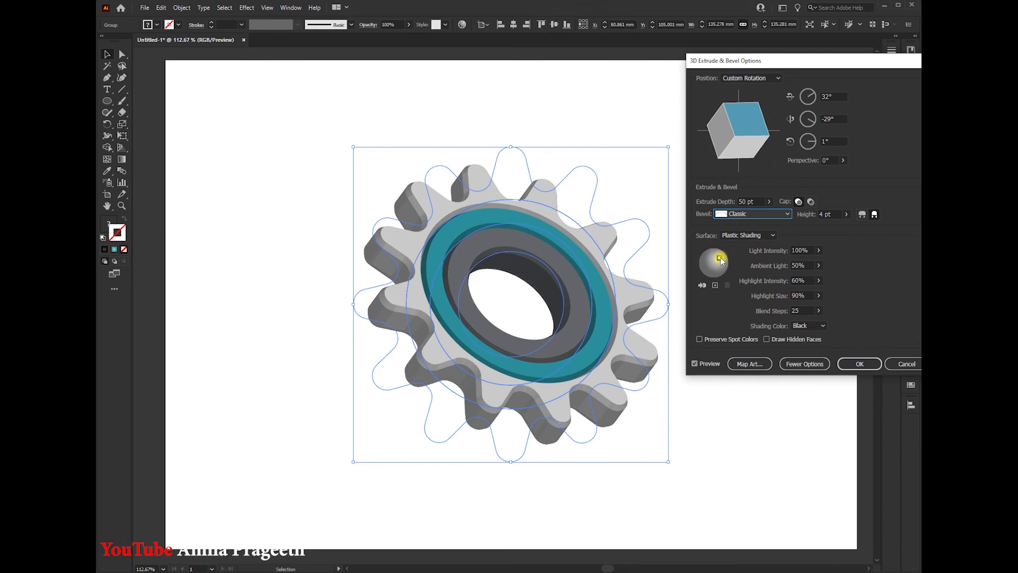
pyautogui.moveTo(721, 261); pyautogui.dragTo(714, 260)
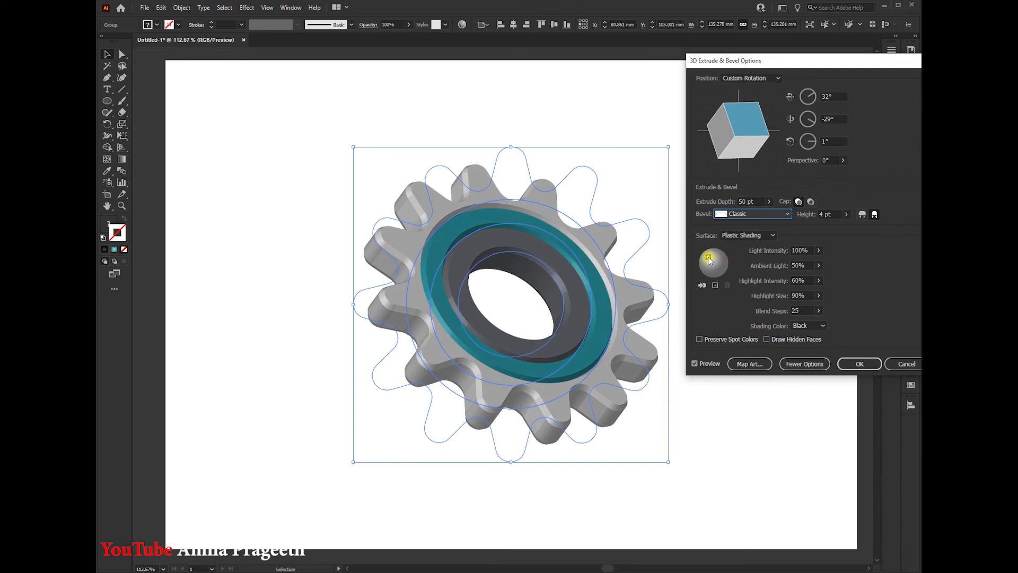
pyautogui.moveTo(709, 258); pyautogui.dragTo(706, 258)
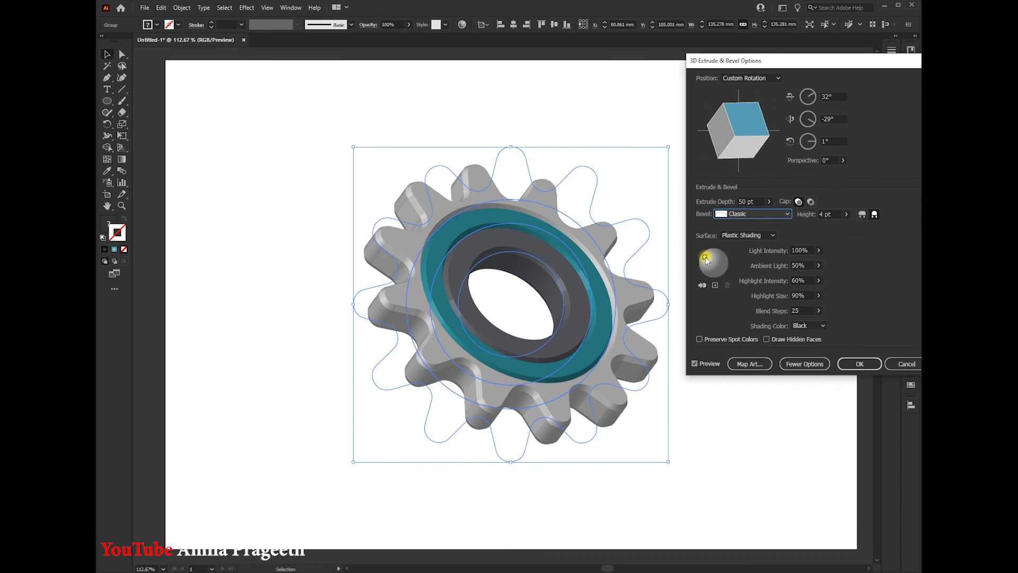
pyautogui.click(859, 364)
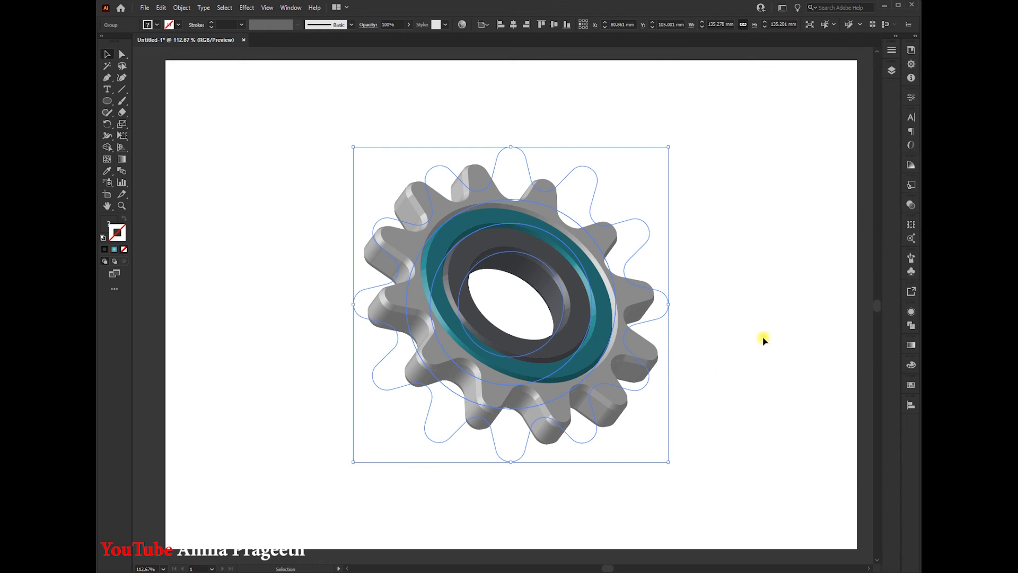
pyautogui.click(757, 340)
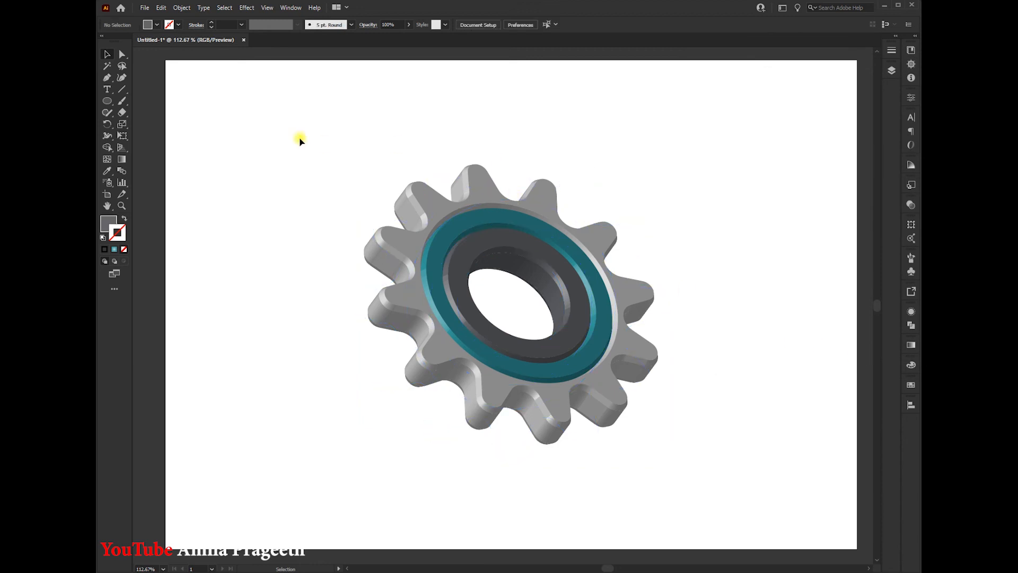
# Enlarge the 3D gear proportionally about its centre so it fills more of the artboard
pyautogui.click(480, 216)
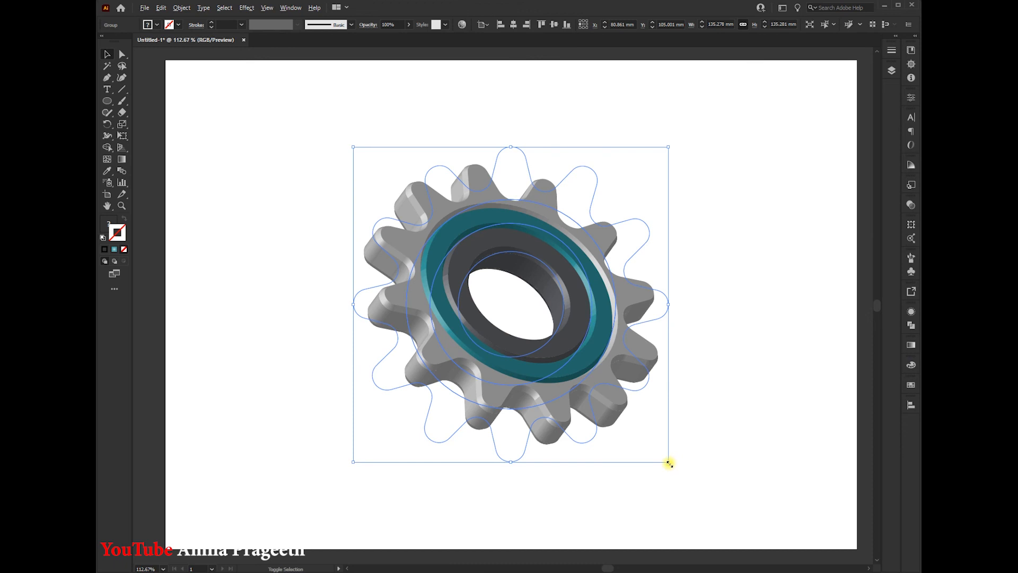
pyautogui.moveTo(669, 463); pyautogui.dragTo(739, 478)
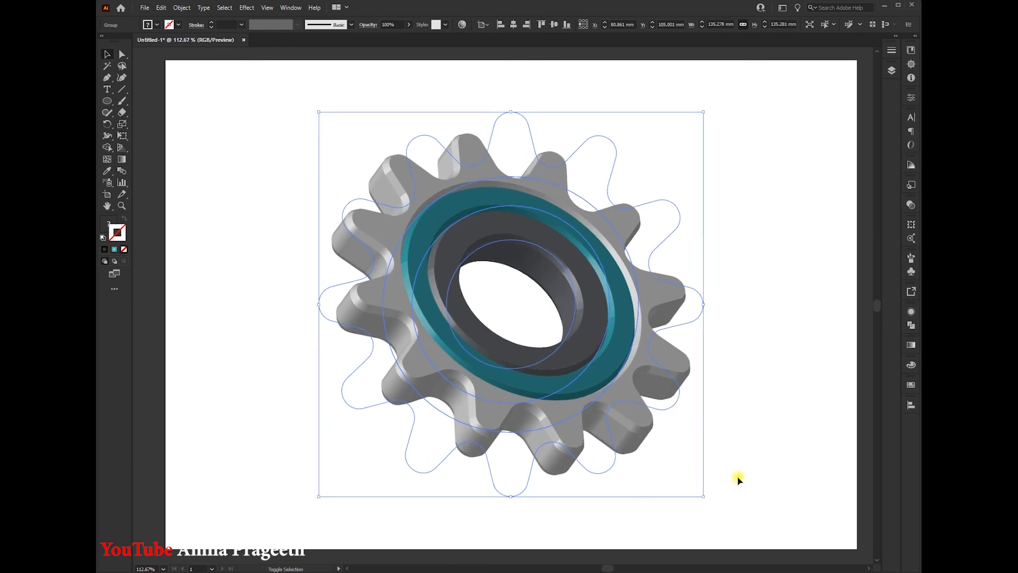
pyautogui.click(767, 406)
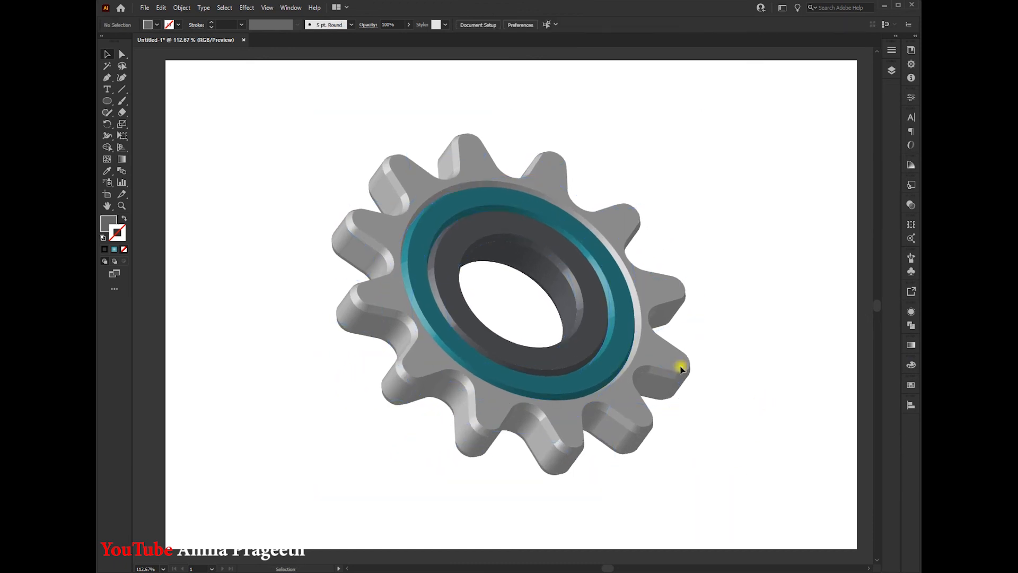
# Draw a 297 x 210 mm rectangle covering the whole artboard
pyautogui.click(106, 100)
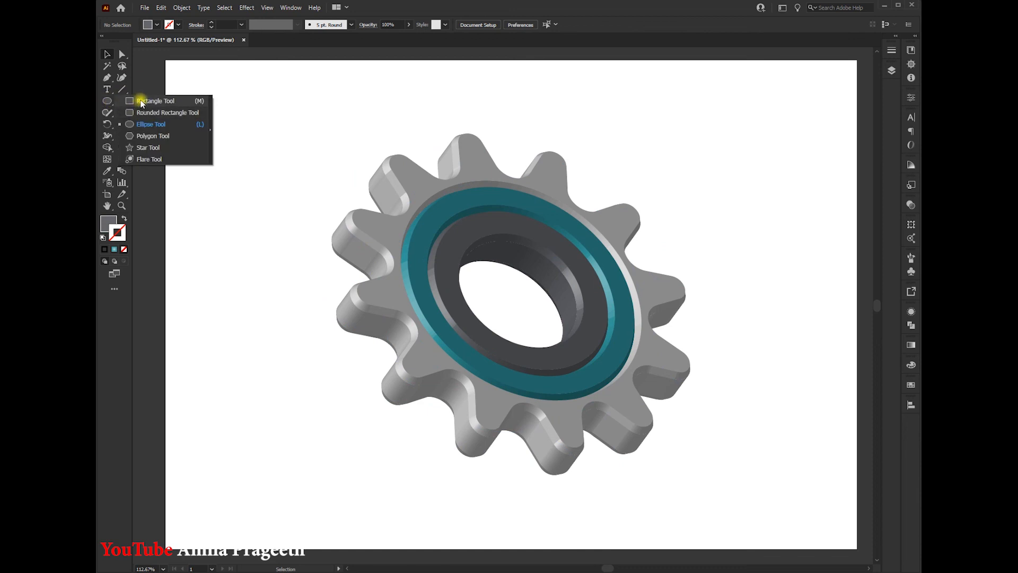
pyautogui.click(141, 102)
pyautogui.moveTo(165, 62); pyautogui.dragTo(859, 548)
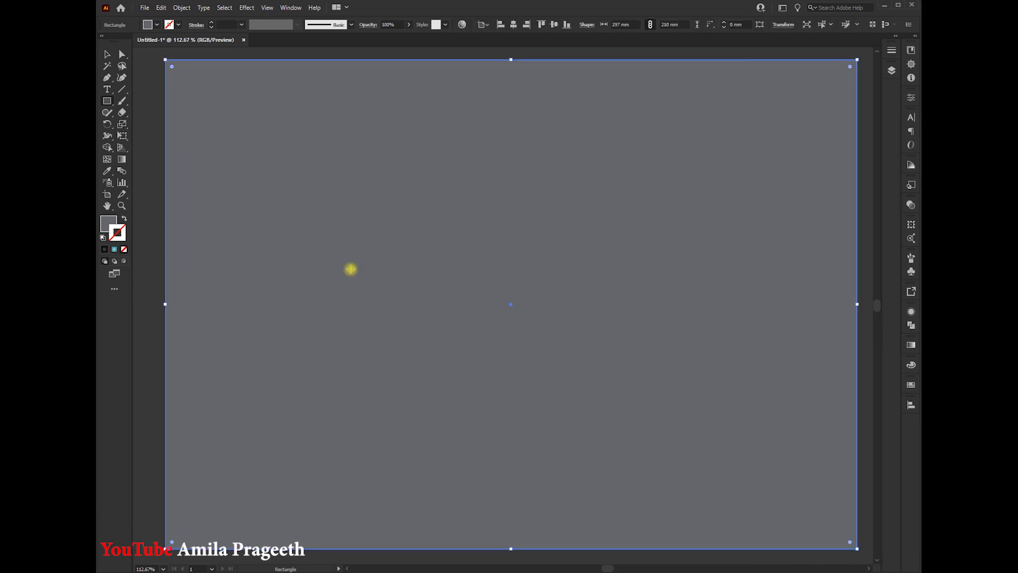
# Fill the artboard-sized rectangle with the light-grey-to-teal radial gradient
pyautogui.click(109, 225)
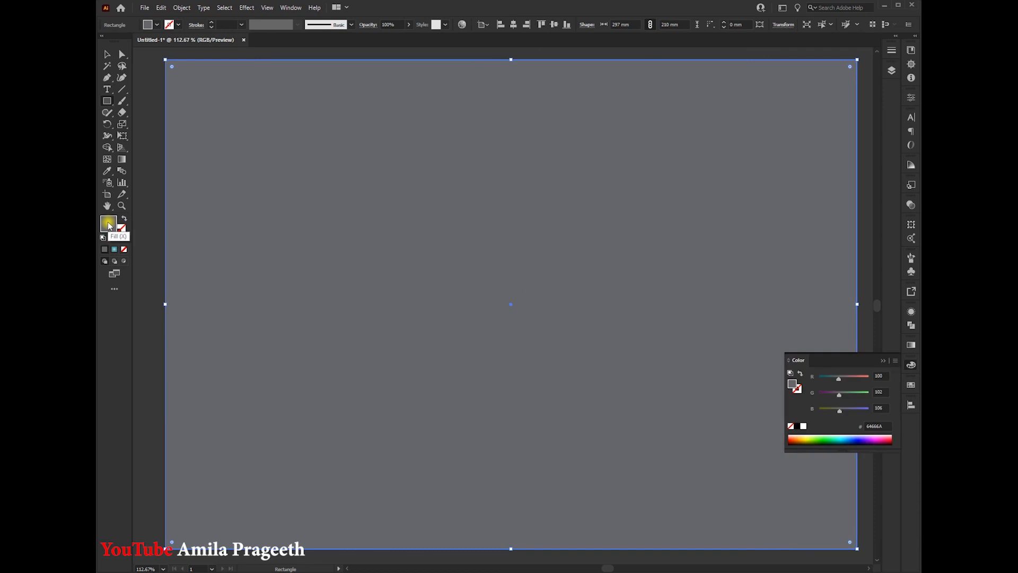
pyautogui.click(883, 360)
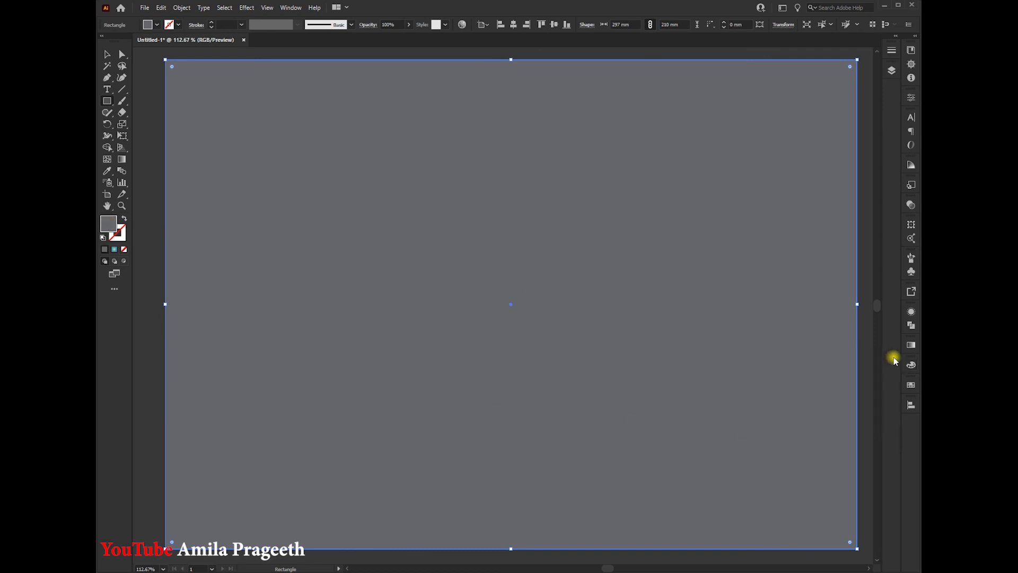
pyautogui.click(910, 345)
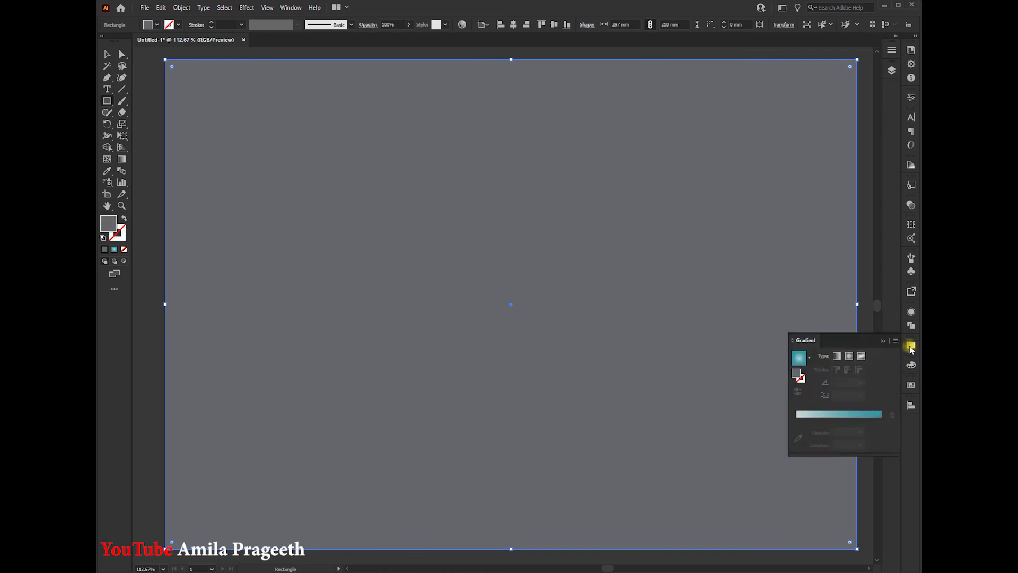
pyautogui.click(799, 360)
pyautogui.click(883, 341)
pyautogui.press('g')
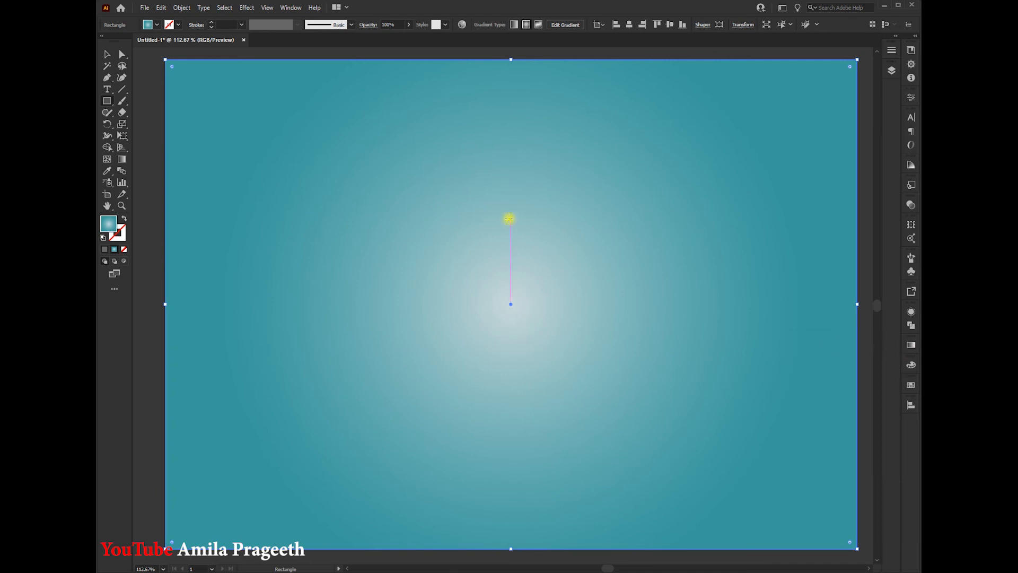
# Send the gradient rectangle to the back, behind the gear, and deselect it
pyautogui.rightClick(429, 199)
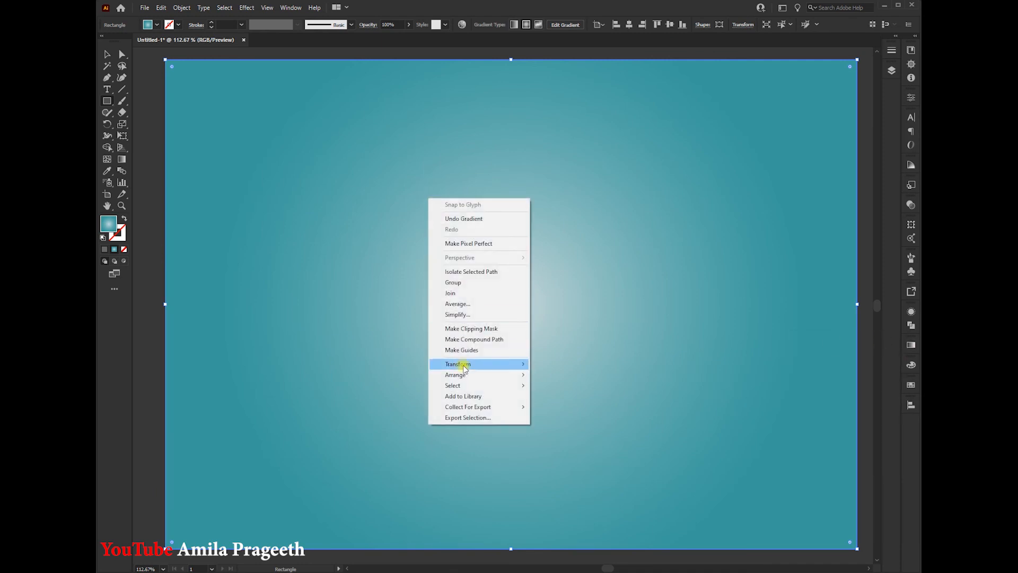
pyautogui.moveTo(456, 374)
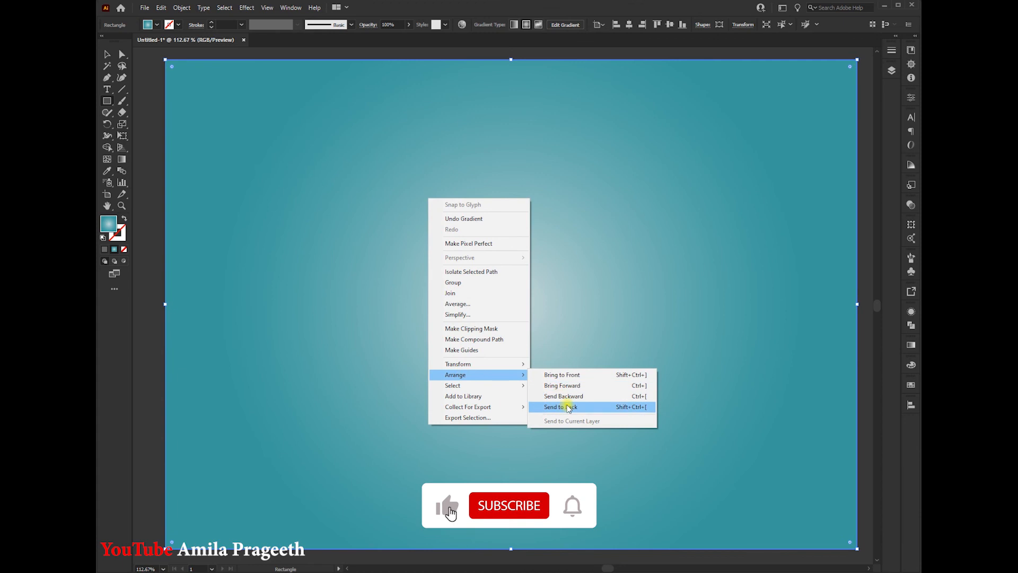
pyautogui.click(568, 407)
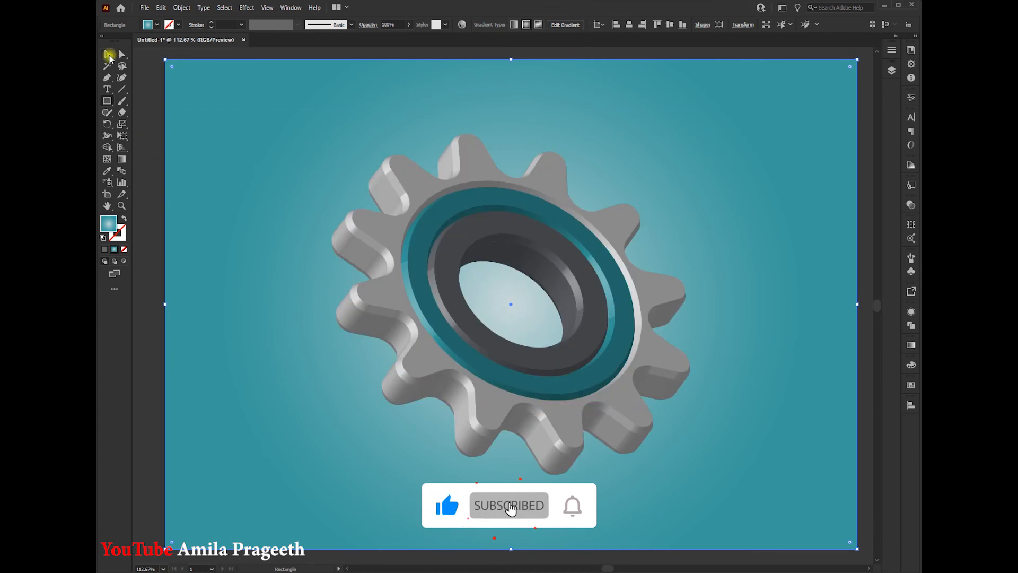
pyautogui.click(150, 86)
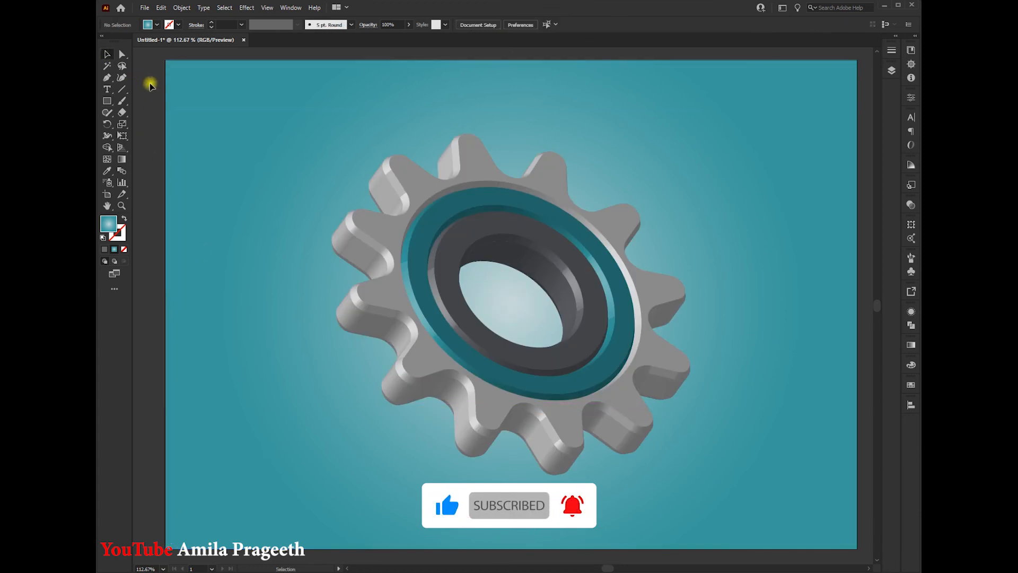